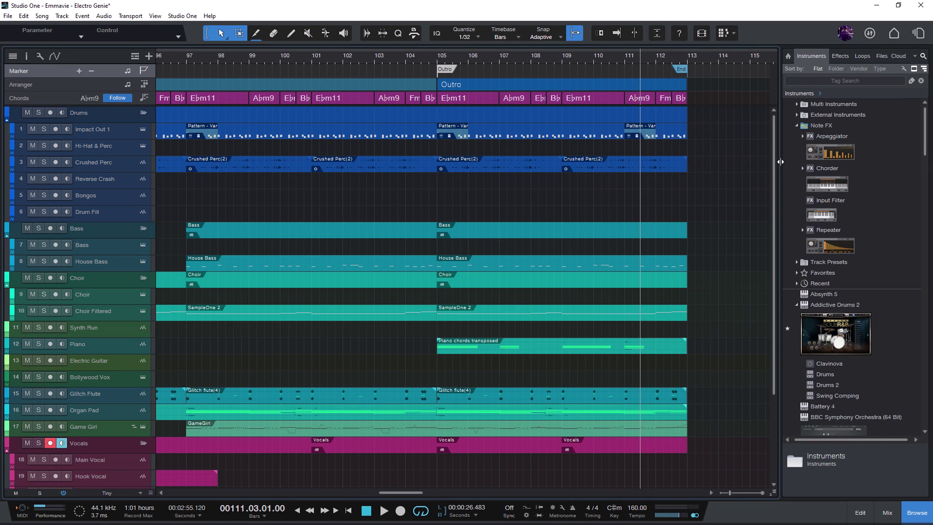
Shift the divider beside the Browser slightly left to widen the Browser panel
{"action": "mouse_move", "coordinate": [779, 162]}
{"action": "left_mouse_down"}
{"action": "mouse_move", "coordinate": [754, 163]}
{"action": "mouse_move", "coordinate": [767, 162]}
{"action": "left_mouse_up"}
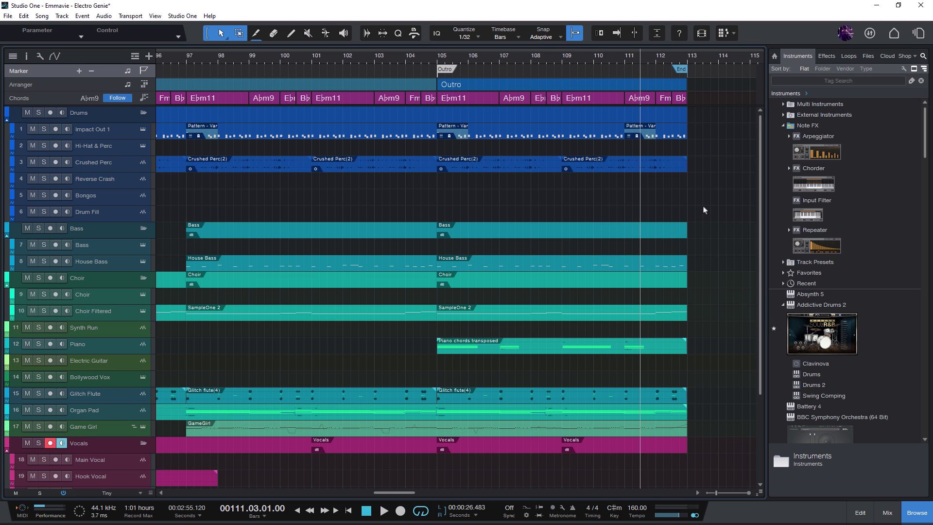
Scroll to the song's end and look at the Export Mixdown settings
{"action": "scroll", "coordinate": [703, 210], "scroll_direction": "right", "scroll_amount": 5}
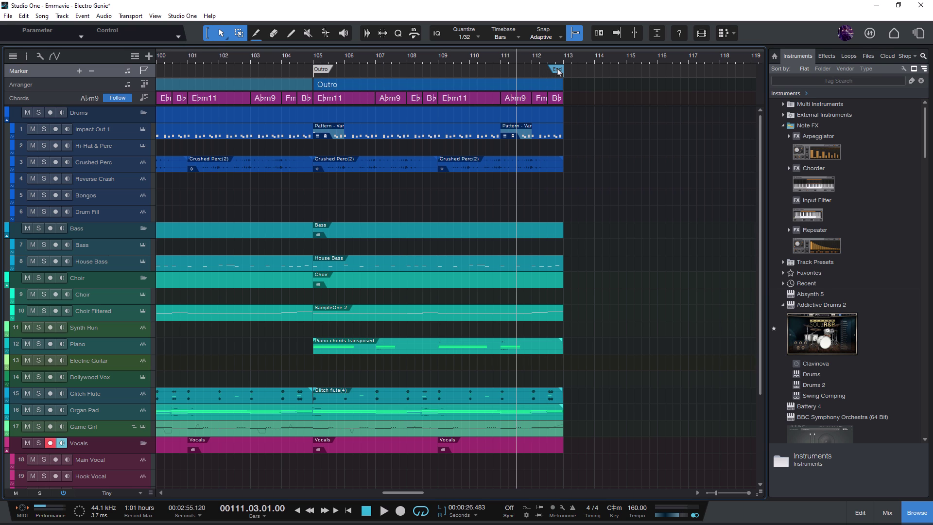
{"action": "left_click", "coordinate": [42, 16]}
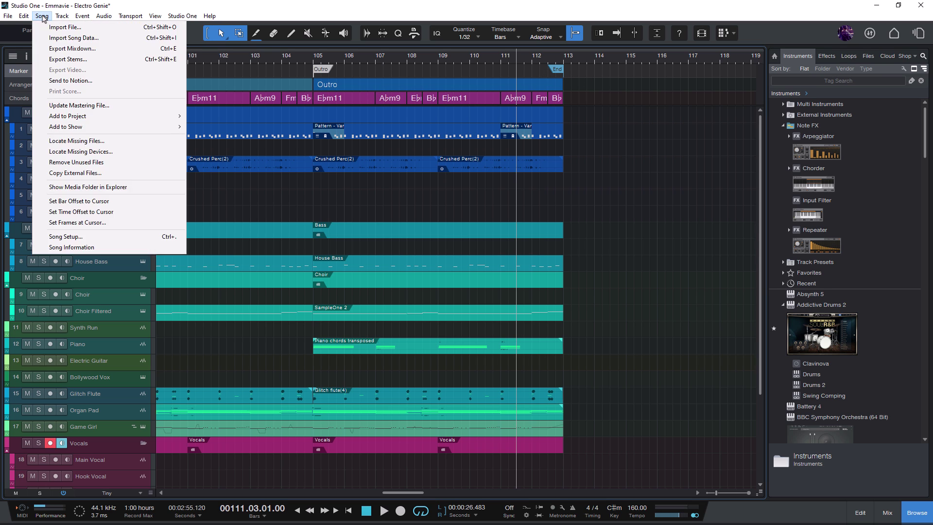
{"action": "left_click", "coordinate": [60, 48]}
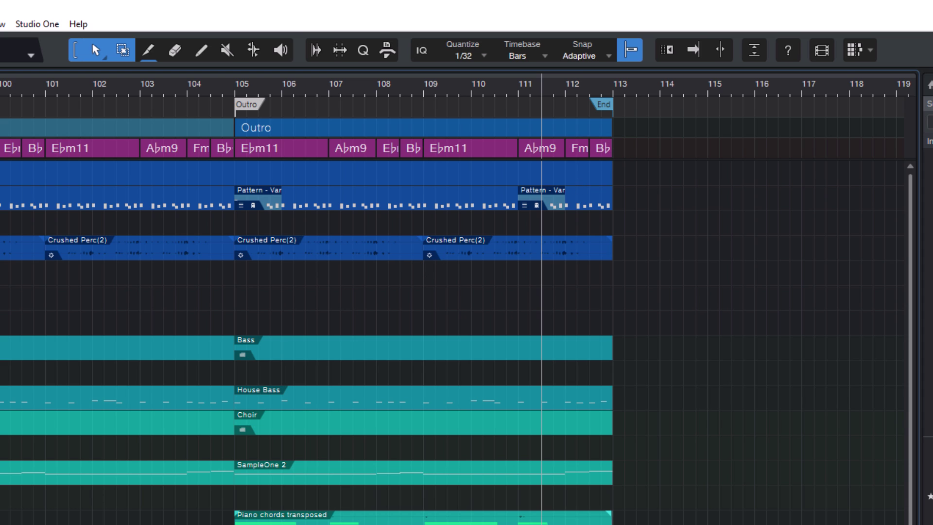
Enable Stop at Marker on the End marker and place the playhead at bar 111
{"action": "right_click", "coordinate": [605, 103]}
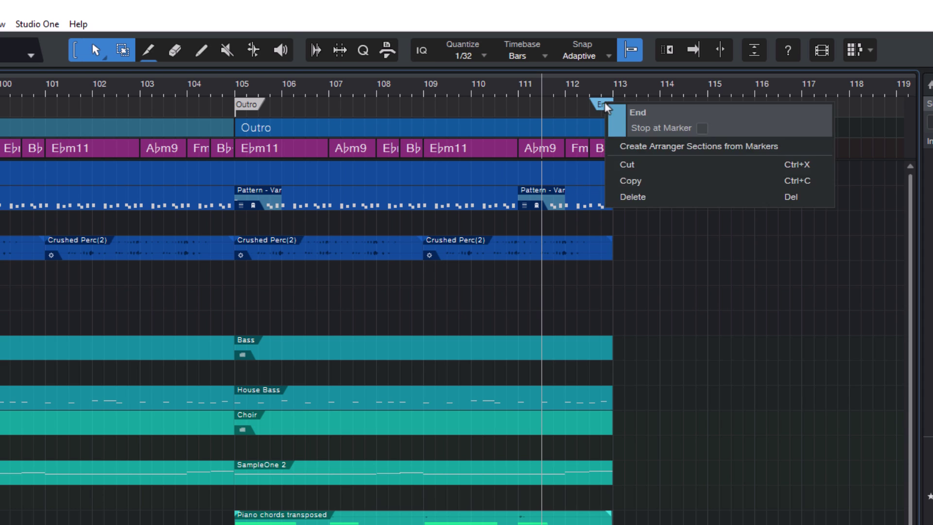
{"action": "left_click", "coordinate": [702, 128]}
{"action": "left_click", "coordinate": [519, 89]}
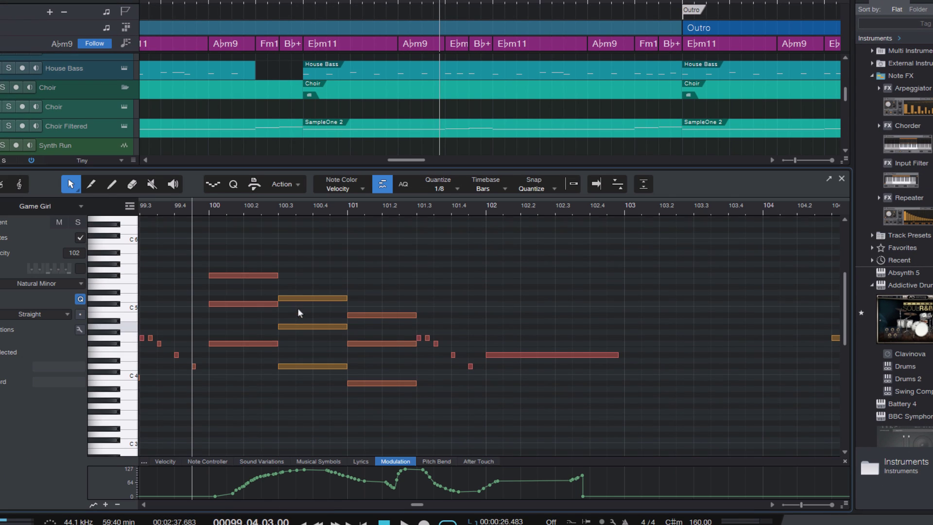
Select all Game Girl notes, trial-stretch them longer, then undo the stretch
{"action": "scroll", "coordinate": [297, 307], "scroll_direction": "up", "scroll_amount": 1}
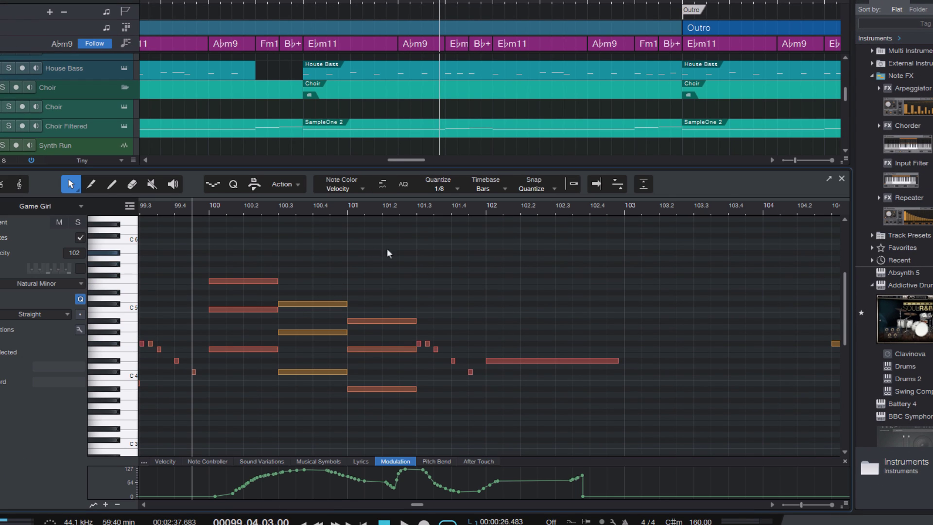
{"action": "scroll", "coordinate": [258, 265], "scroll_direction": "down", "scroll_amount": 1}
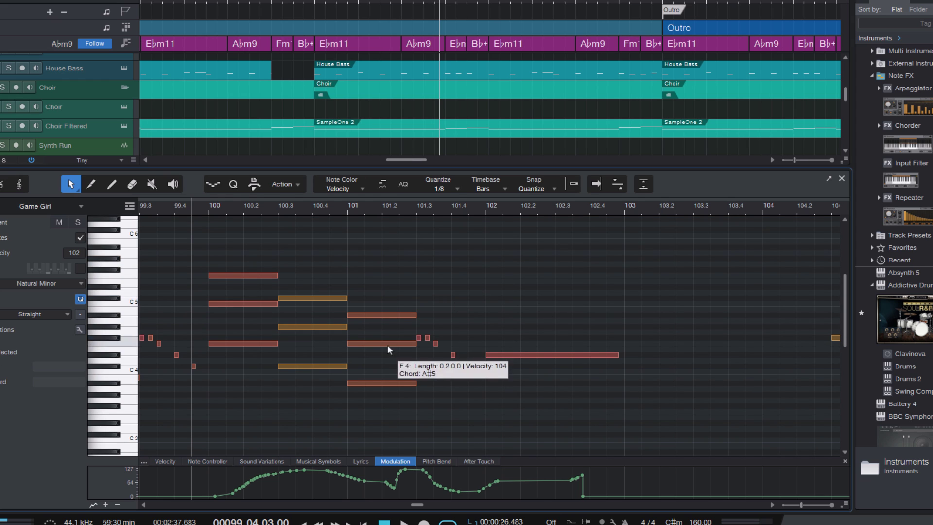
{"action": "left_click_drag", "start_coordinate": [249, 245], "coordinate": [591, 427]}
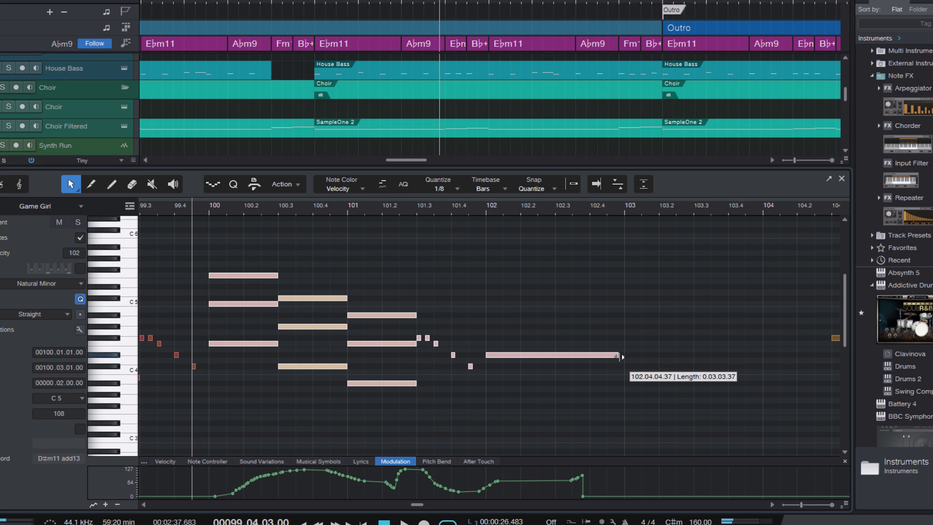
{"action": "left_click_drag", "start_coordinate": [622, 357], "coordinate": [733, 357]}
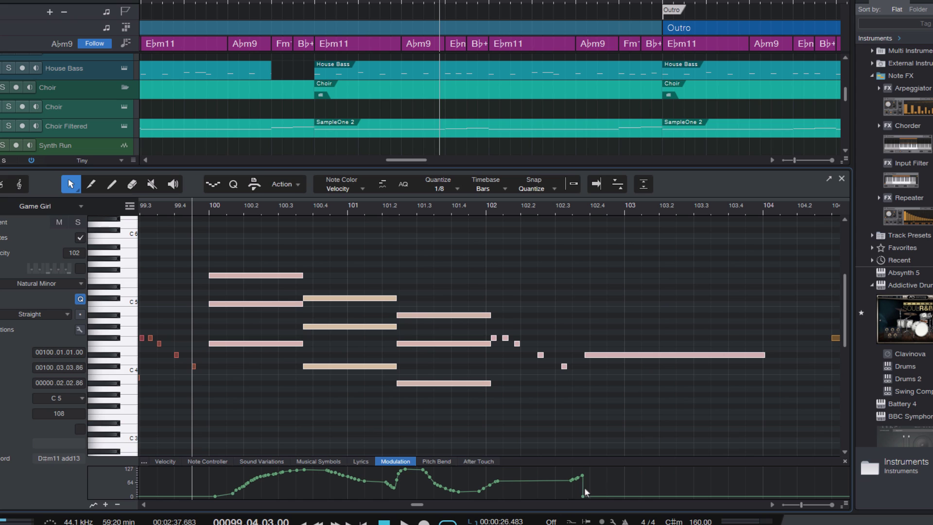
{"action": "key", "text": "ctrl+z"}
Include part automation in the selection and time-stretch the Game Girl notes and modulation to end near bar 102
{"action": "left_click", "coordinate": [646, 353]}
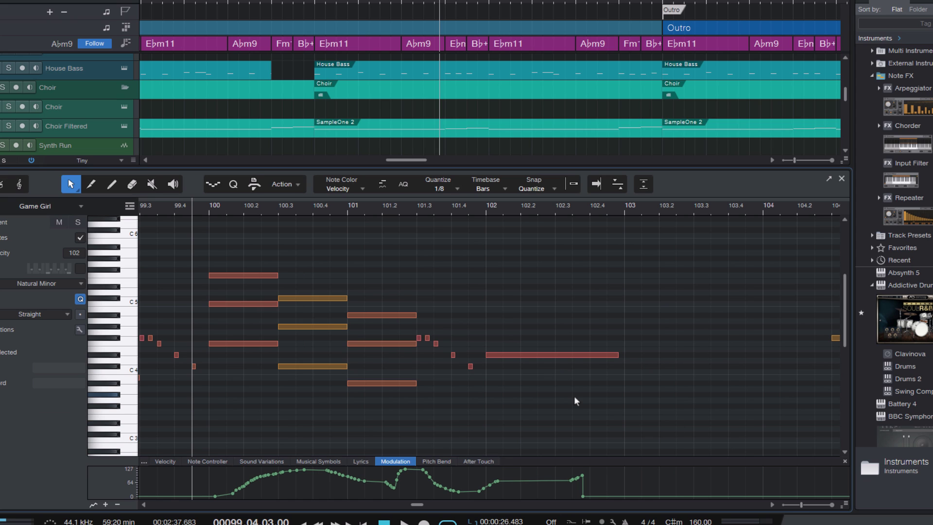
{"action": "left_click", "coordinate": [382, 185]}
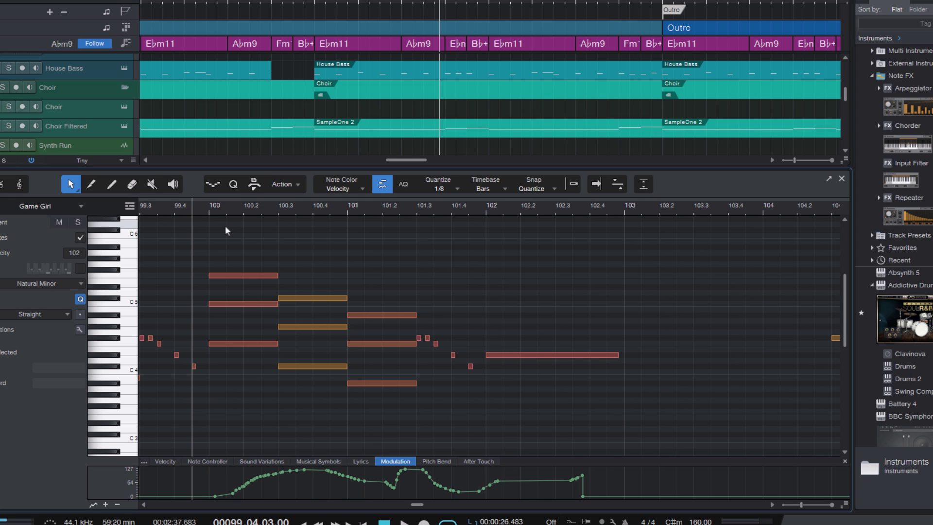
{"action": "left_click_drag", "start_coordinate": [225, 222], "coordinate": [579, 405]}
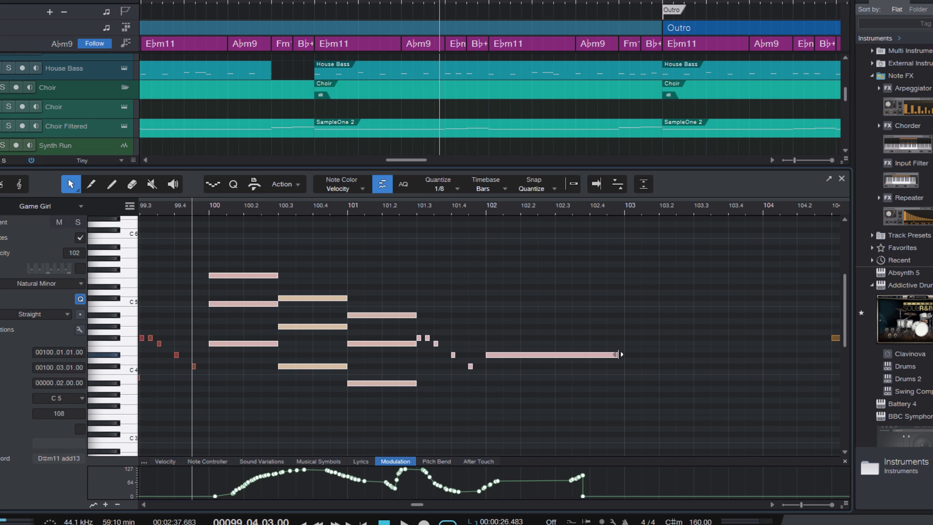
{"action": "left_click_drag", "start_coordinate": [617, 354], "coordinate": [485, 354]}
{"action": "key", "text": "e"}
{"action": "key", "text": "e"}
{"action": "key", "text": "e"}
{"action": "key", "text": "e"}
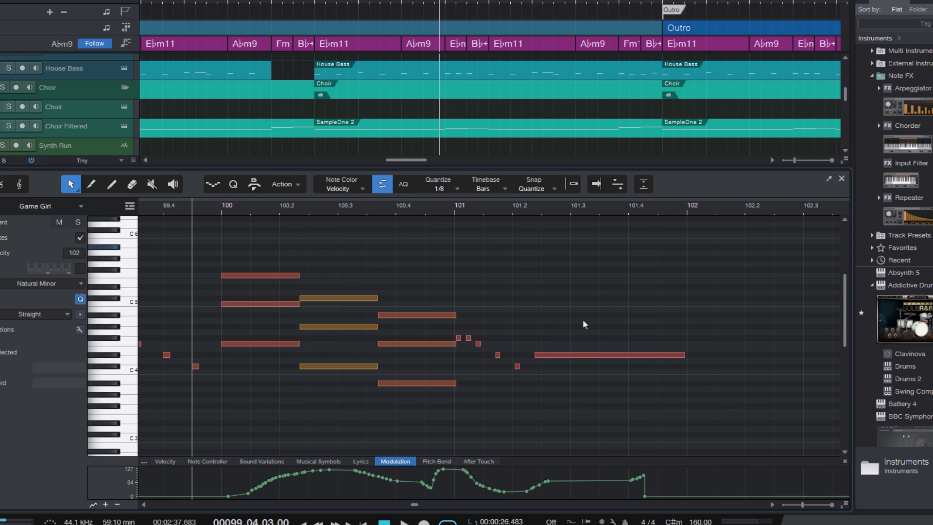
{"action": "key", "text": "e"}
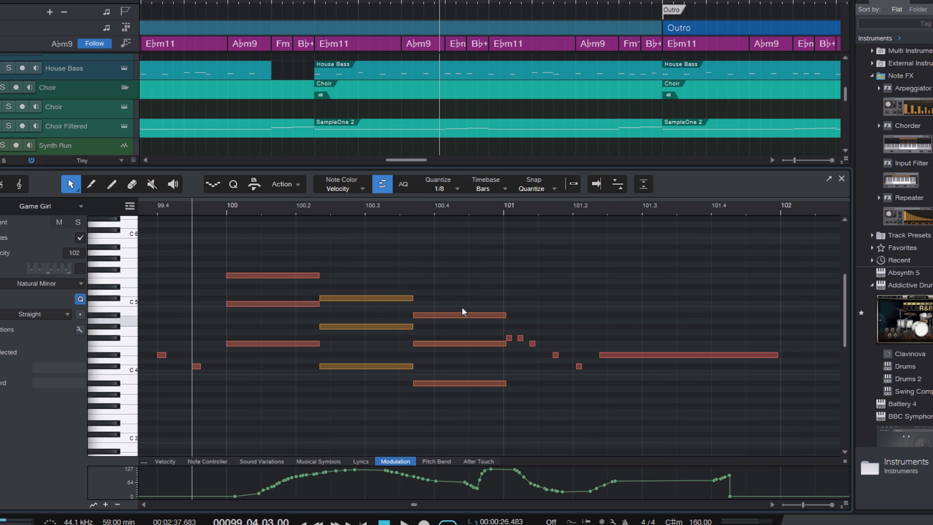
Split the A#4 and F4 notes in two, then return to the Arrow tool
{"action": "key", "text": "e"}
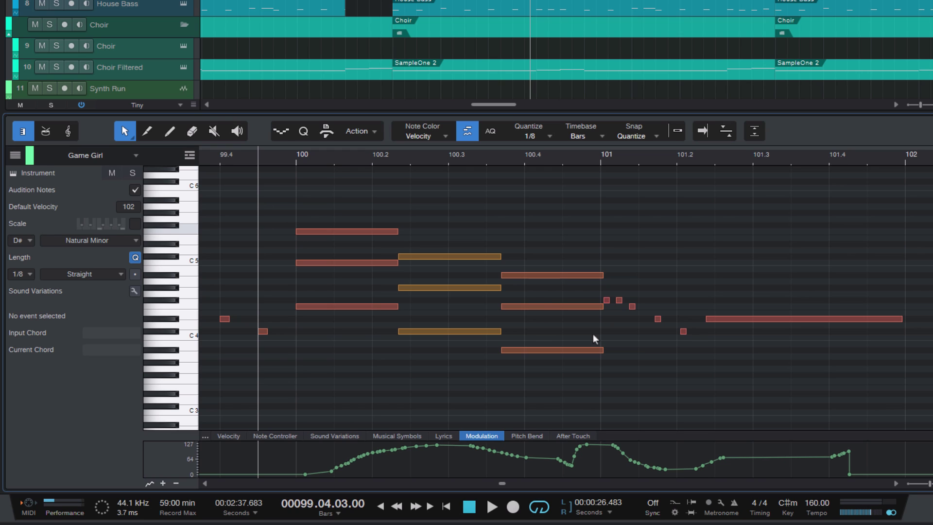
{"action": "left_click", "coordinate": [549, 275], "text": "alt"}
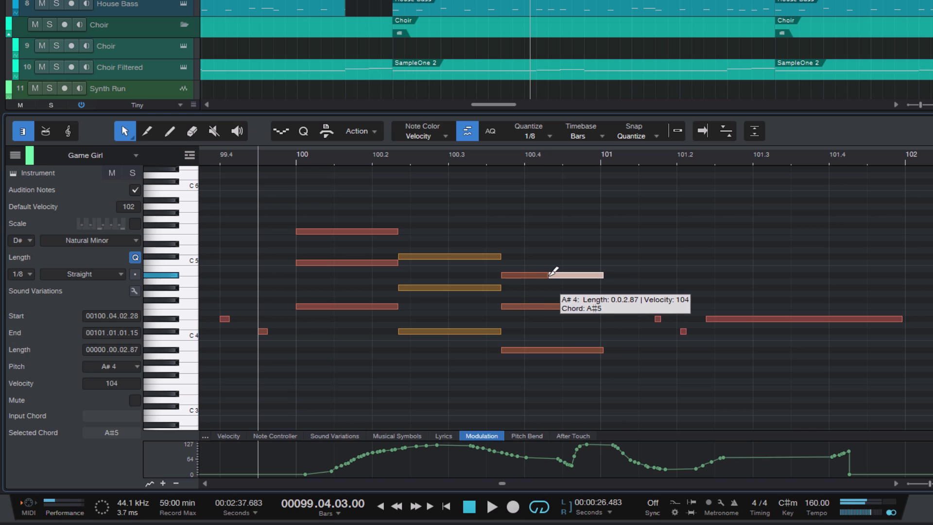
{"action": "left_click", "coordinate": [555, 306], "text": "alt"}
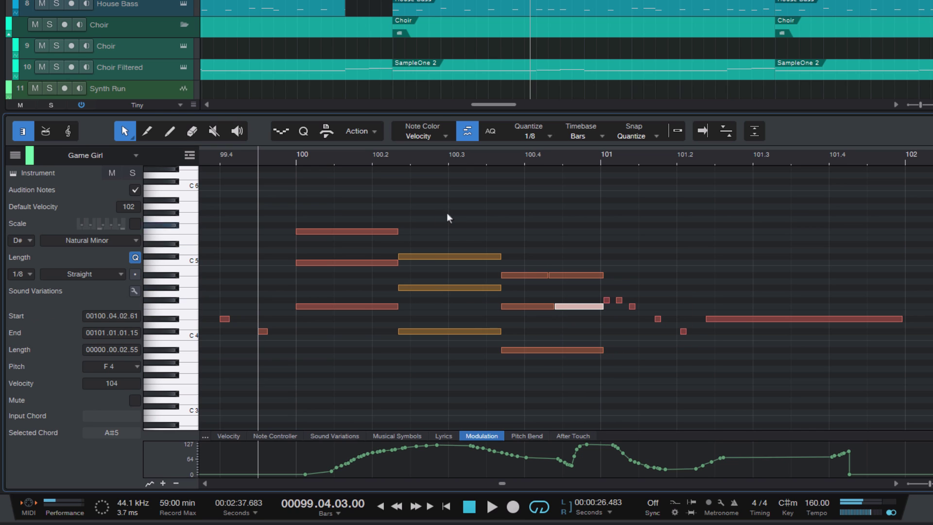
{"action": "left_click", "coordinate": [147, 132]}
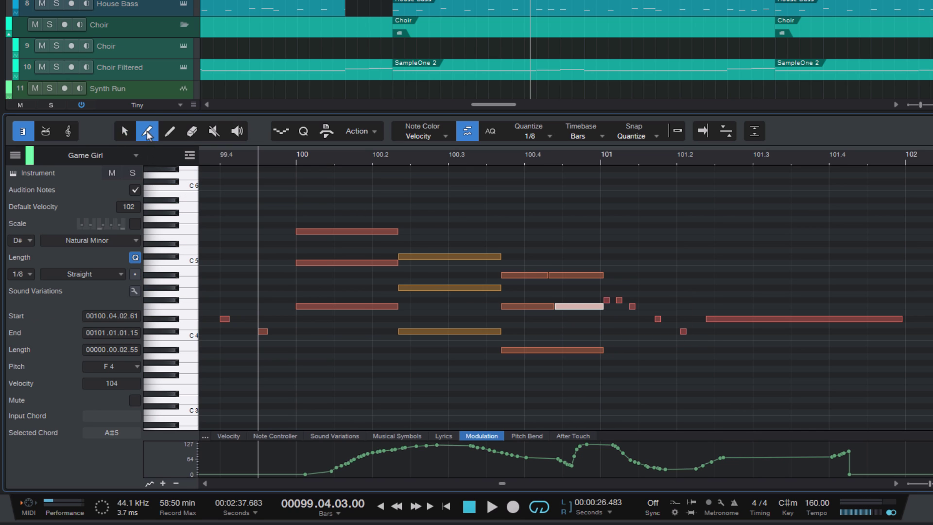
{"action": "left_click", "coordinate": [127, 132]}
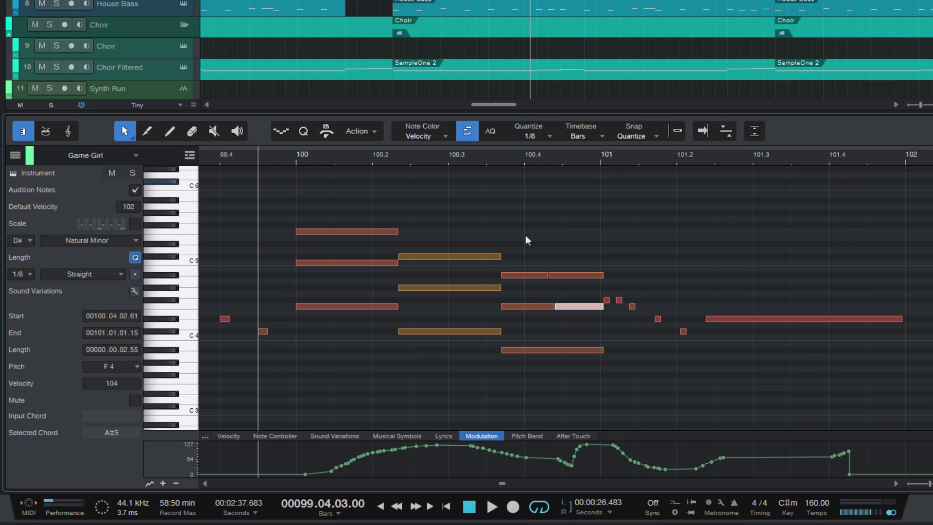
Chop the three selected orange chord notes into four short repeated pieces
{"action": "left_click", "coordinate": [632, 260]}
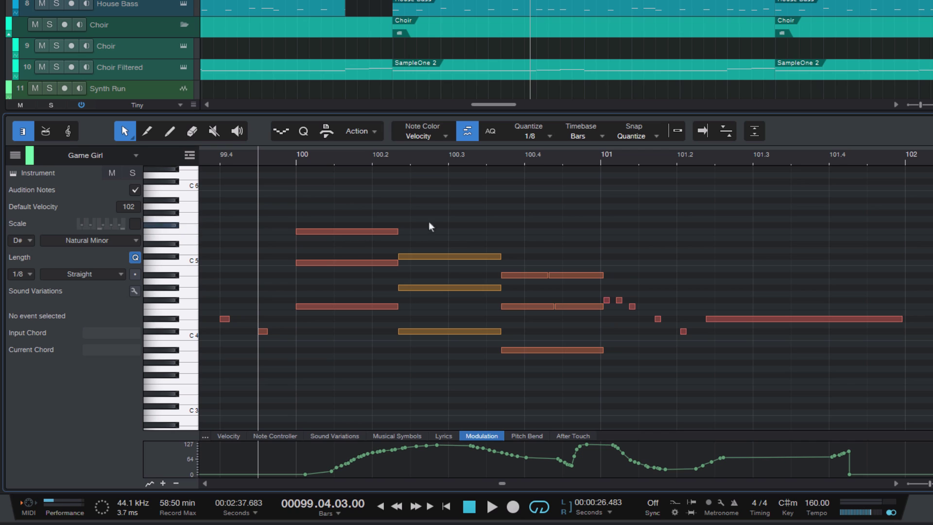
{"action": "left_click_drag", "start_coordinate": [406, 208], "coordinate": [456, 364]}
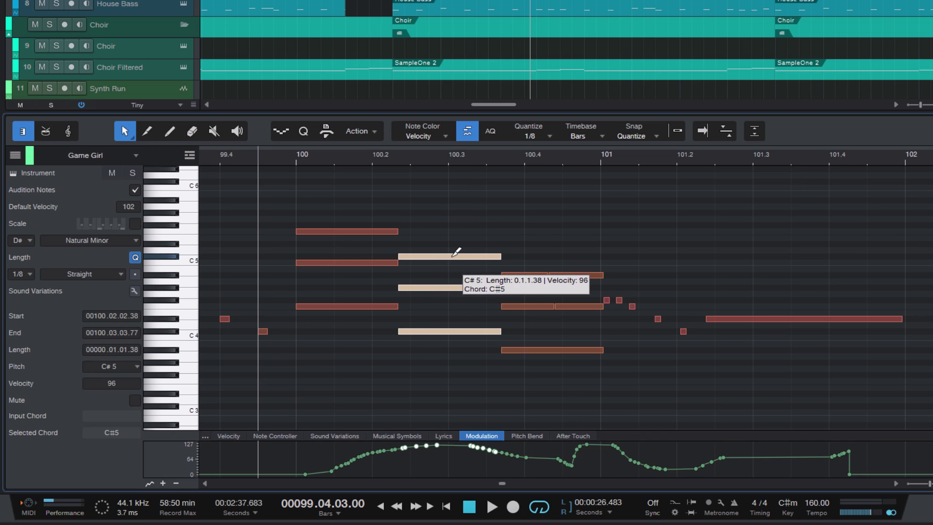
{"action": "left_click", "coordinate": [424, 256], "text": "alt"}
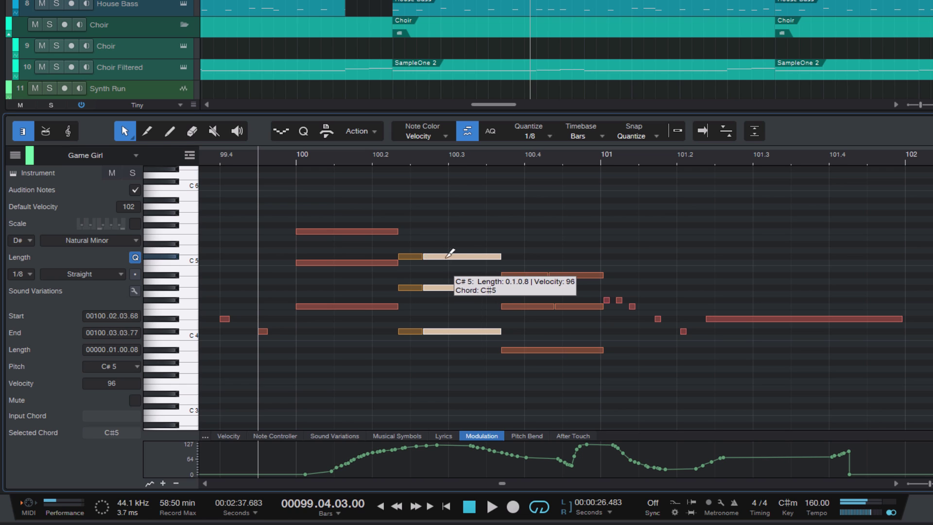
{"action": "left_click", "coordinate": [449, 256], "text": "alt"}
{"action": "left_click", "coordinate": [474, 256], "text": "alt"}
{"action": "left_click", "coordinate": [619, 228]}
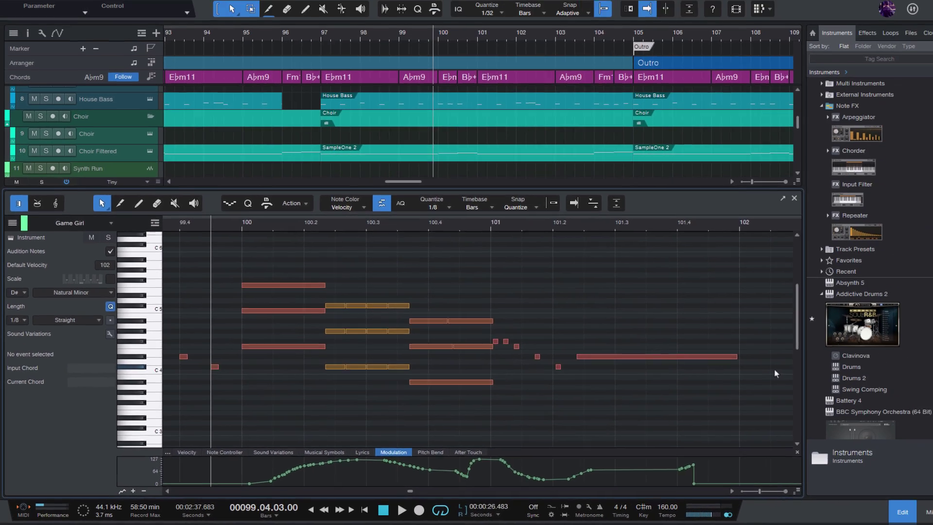
Close the note editor with F3 to show the full Electro Genie track list
{"action": "key", "text": "F3"}
{"action": "key", "text": "F3"}
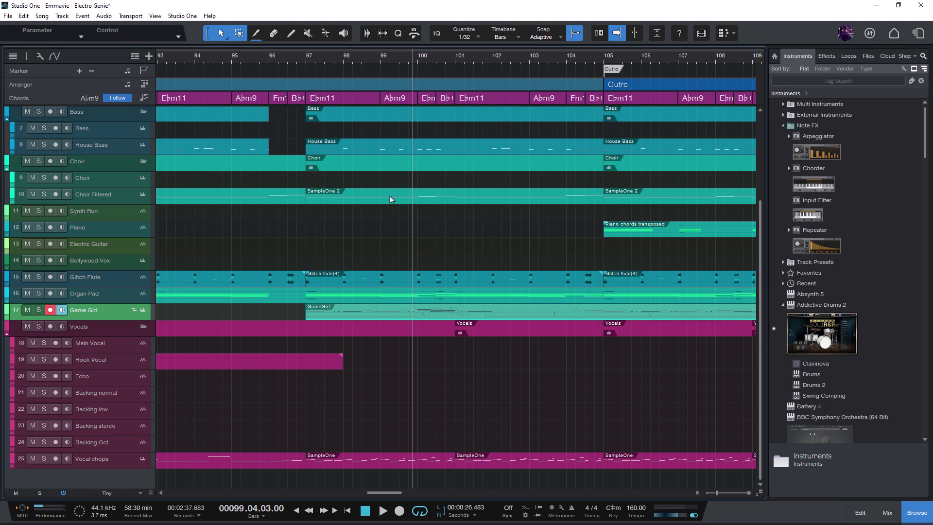
Show the Music Editing macro toolbar and briefly check the Trim macro options and page settings
{"action": "left_click", "coordinate": [414, 33]}
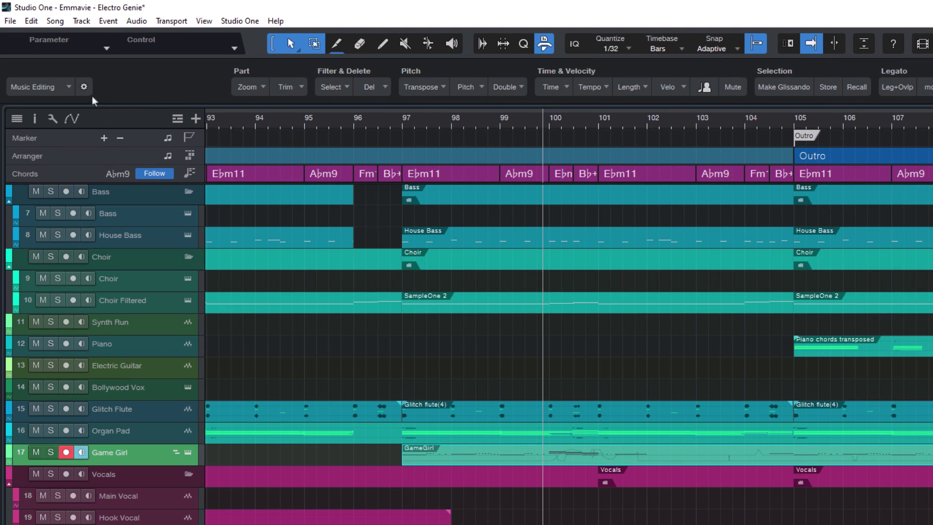
{"action": "right_click", "coordinate": [275, 89]}
{"action": "key", "text": "Escape"}
{"action": "left_click", "coordinate": [84, 86]}
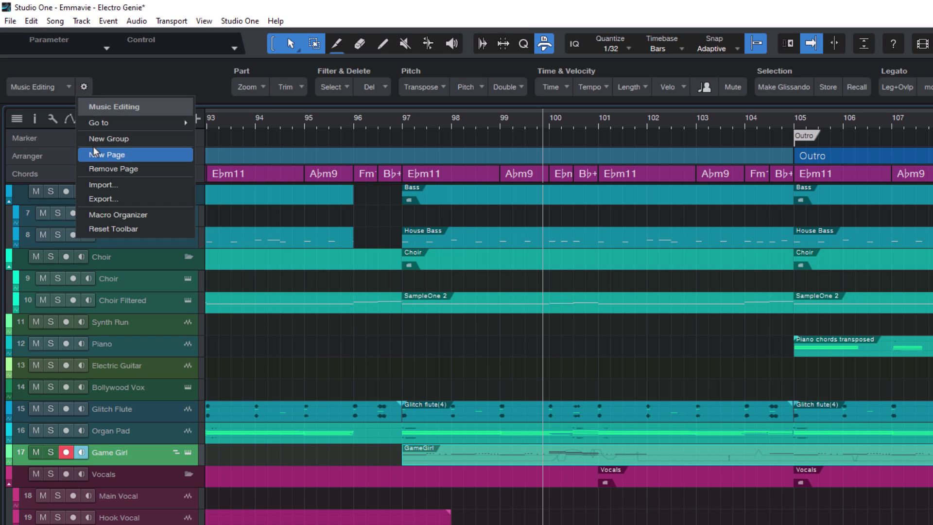
{"action": "left_click", "coordinate": [333, 231]}
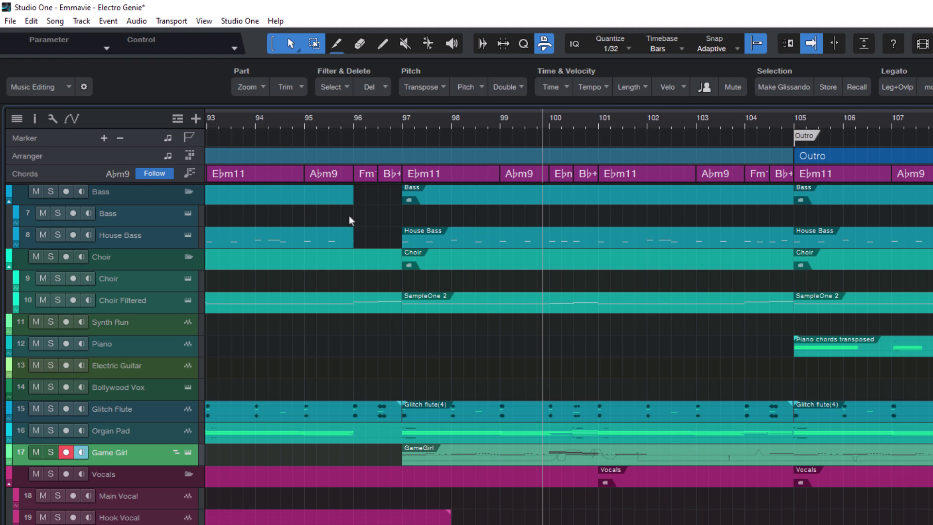
Open the Macro Organizer from the Music Editing toolbar's gear menu
{"action": "left_click", "coordinate": [83, 88]}
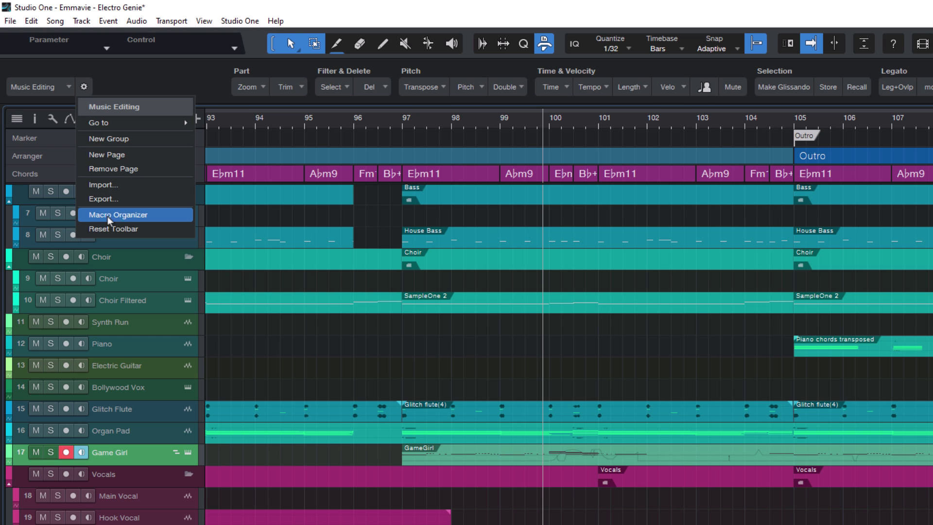
{"action": "left_click", "coordinate": [138, 216]}
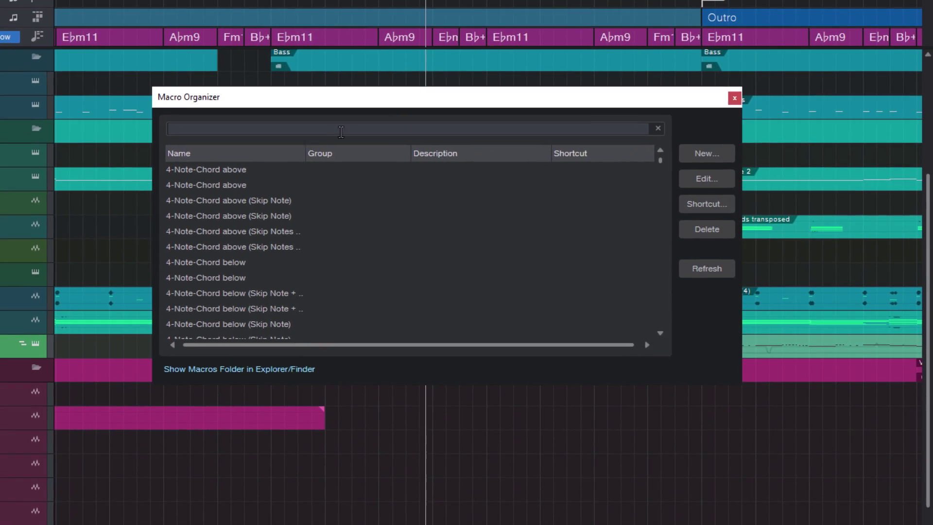
Enlarge the Macro Organizer and try searches for 'zoom' and 'veloci', then clear the search
{"action": "left_click_drag", "start_coordinate": [742, 389], "coordinate": [786, 470]}
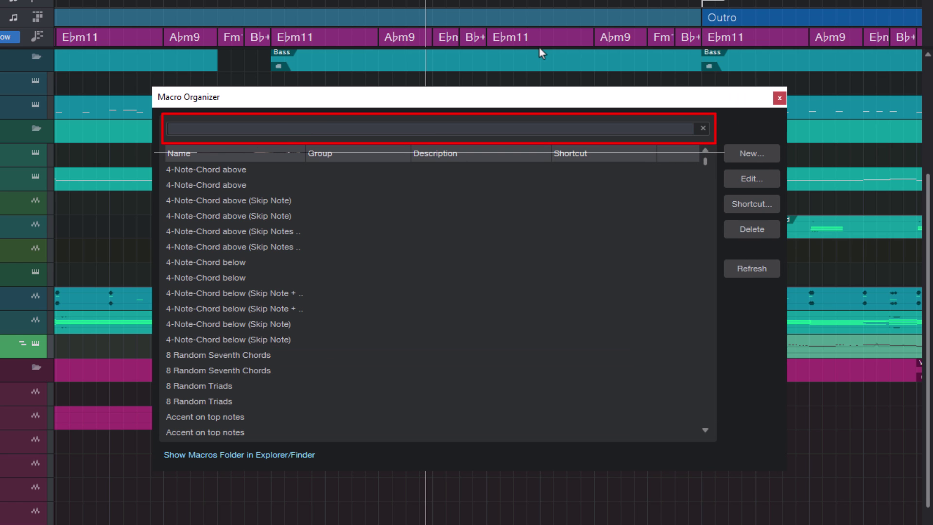
{"action": "type", "text": "zoom"}
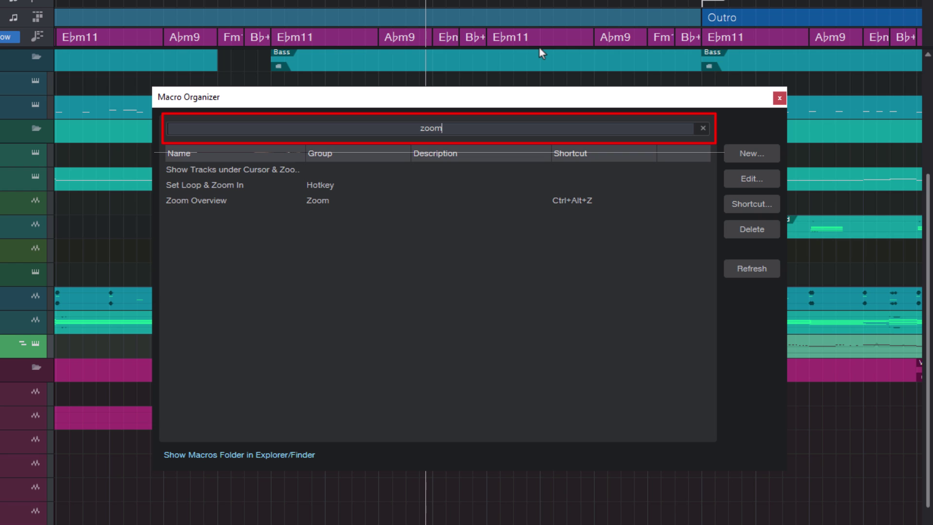
{"action": "key", "text": "ctrl+a"}
{"action": "key", "text": "BackSpace"}
{"action": "type", "text": "veloci"}
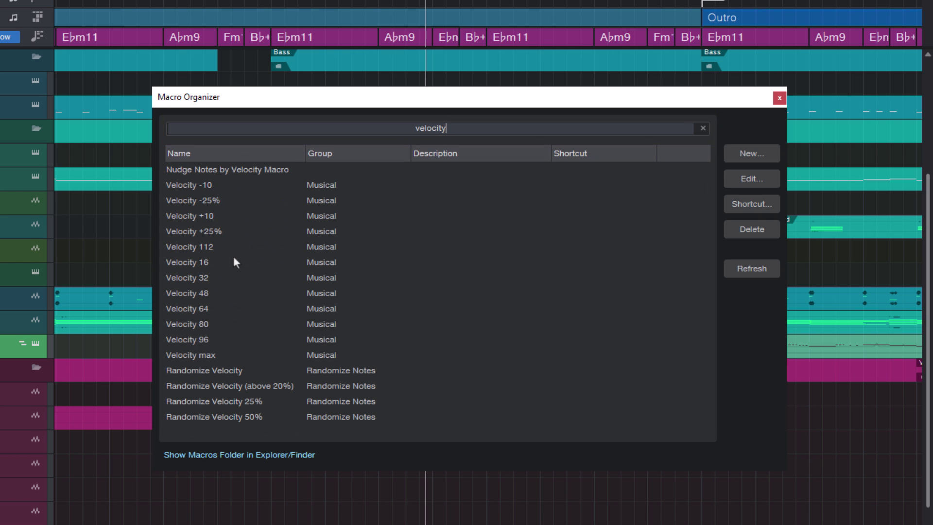
{"action": "key", "text": "ctrl+a"}
{"action": "key", "text": "BackSpace"}
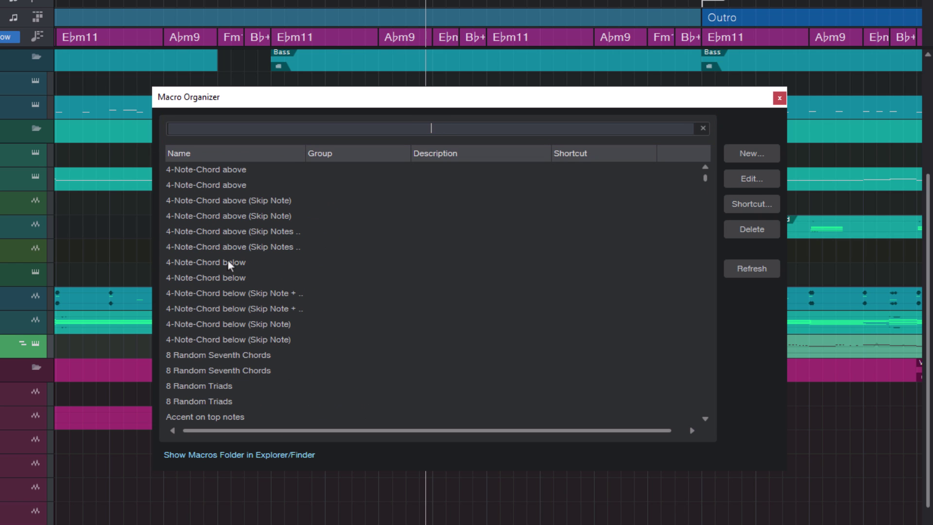
Sort the macro list by Name, then Group, and finally Description
{"action": "left_click", "coordinate": [208, 155]}
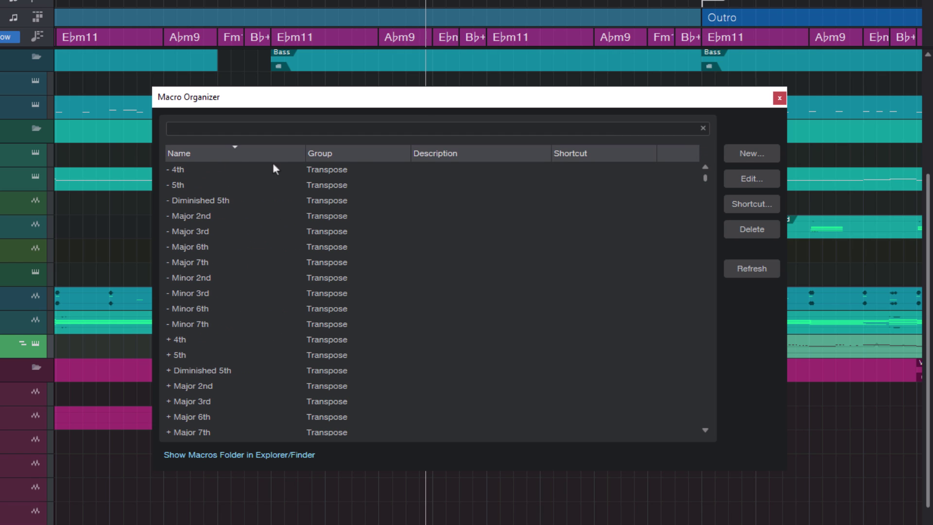
{"action": "left_click", "coordinate": [356, 156]}
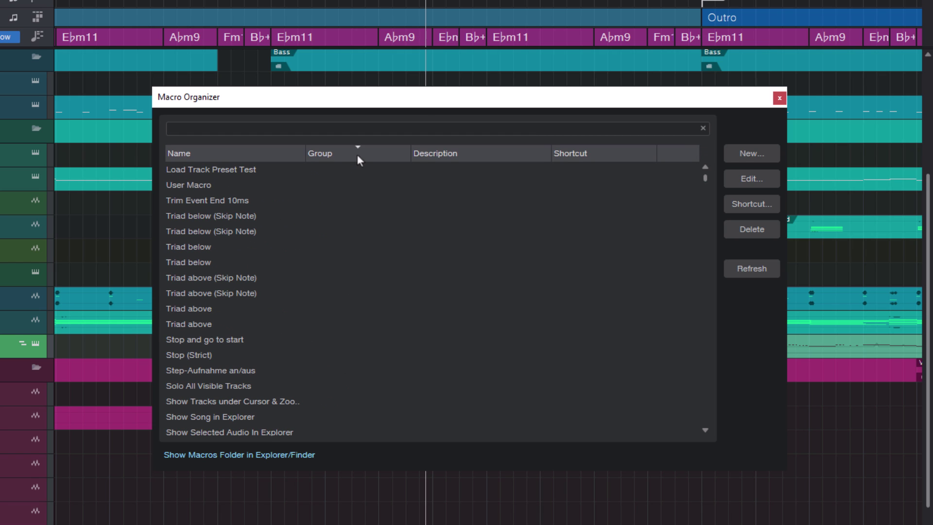
{"action": "left_click", "coordinate": [459, 156]}
{"action": "scroll", "coordinate": [213, 245], "scroll_direction": "down", "scroll_amount": 5}
{"action": "scroll", "coordinate": [214, 249], "scroll_direction": "down", "scroll_amount": 10}
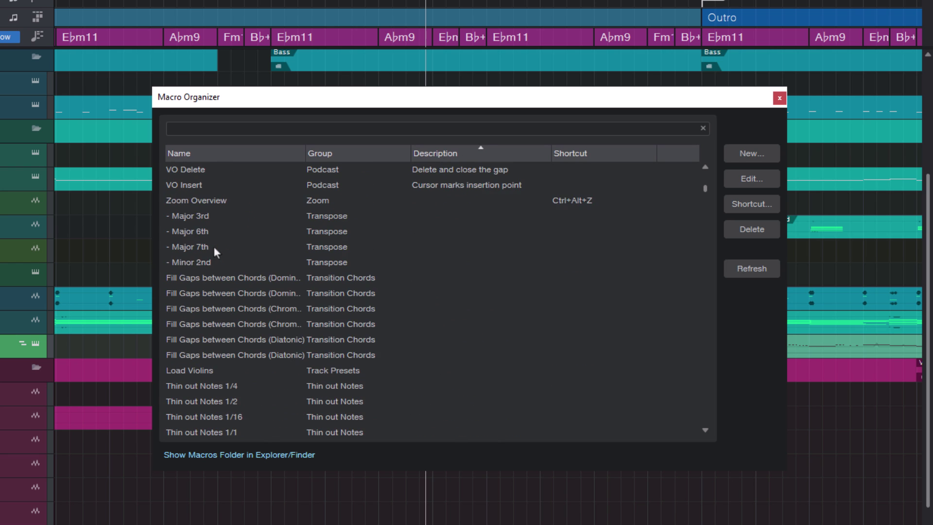
{"action": "scroll", "coordinate": [211, 247], "scroll_direction": "up", "scroll_amount": 2}
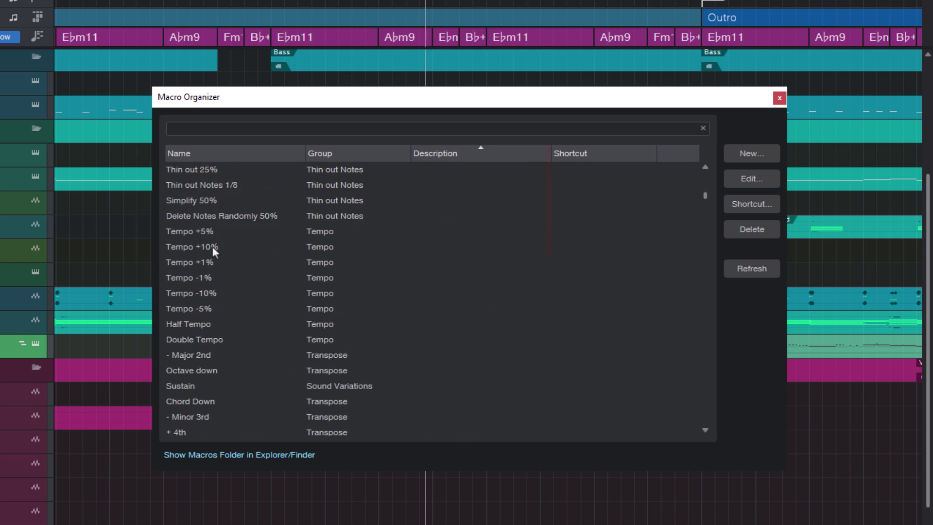
Browse macros like Tempo +10% and Zoom Overview, then filter the list by 'zoom'
{"action": "left_click", "coordinate": [212, 265]}
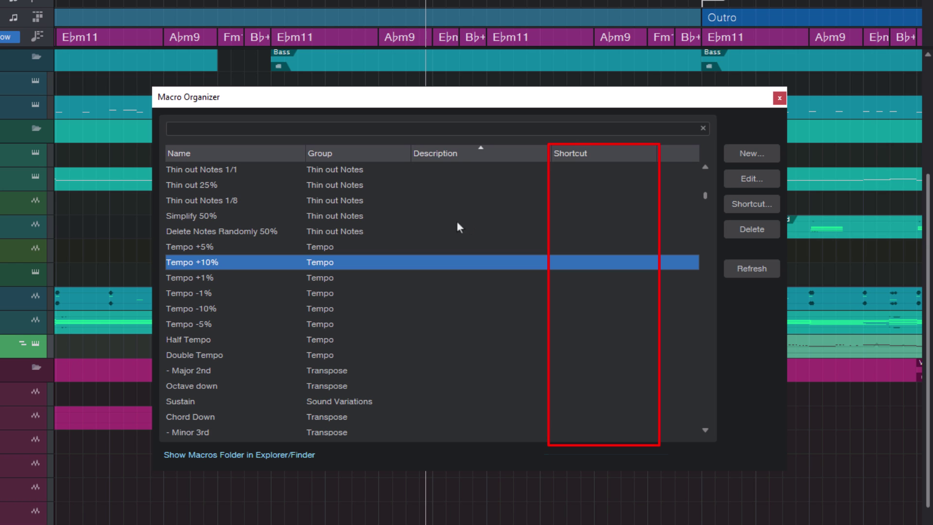
{"action": "mouse_move", "coordinate": [705, 196]}
{"action": "left_mouse_down"}
{"action": "mouse_move", "coordinate": [703, 159]}
{"action": "mouse_move", "coordinate": [709, 187]}
{"action": "left_mouse_up"}
{"action": "left_click", "coordinate": [257, 271]}
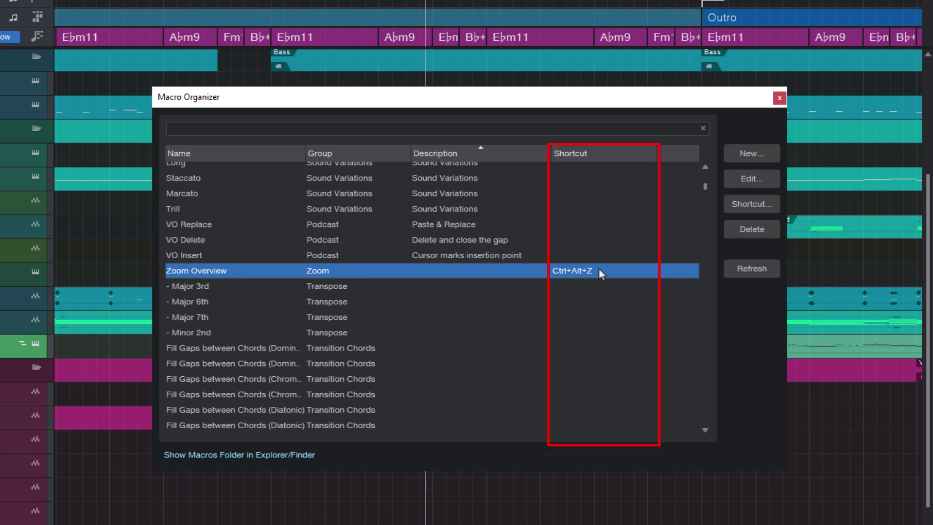
{"action": "scroll", "coordinate": [598, 270], "scroll_direction": "down", "scroll_amount": 10}
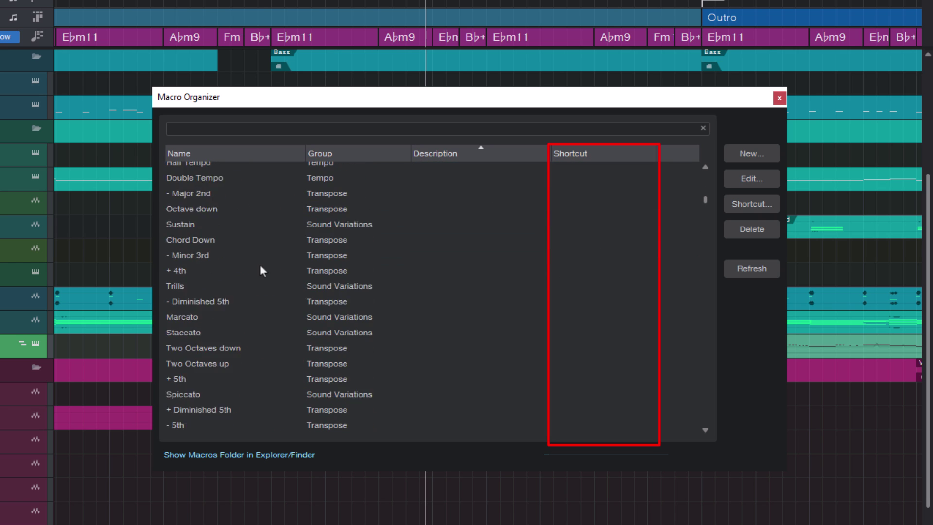
{"action": "scroll", "coordinate": [261, 265], "scroll_direction": "down", "scroll_amount": 6}
{"action": "left_click", "coordinate": [353, 129]}
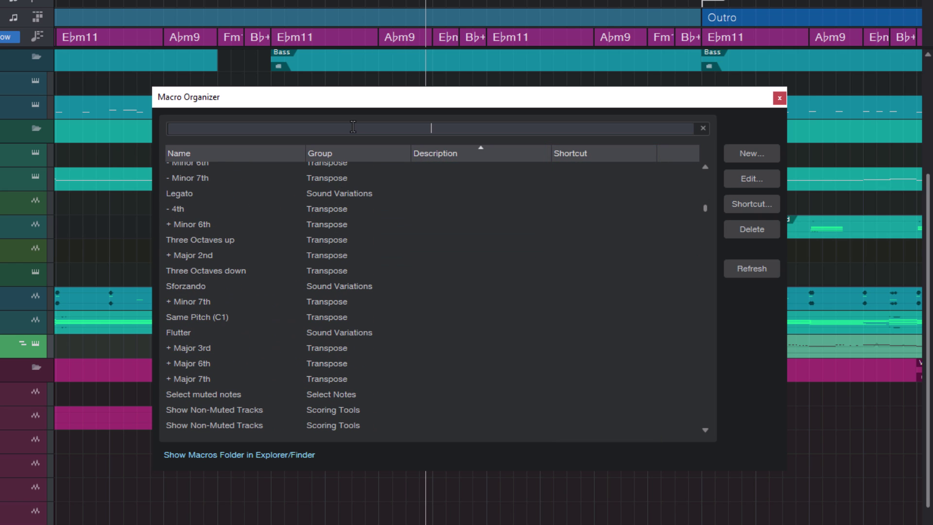
{"action": "type", "text": "zoom"}
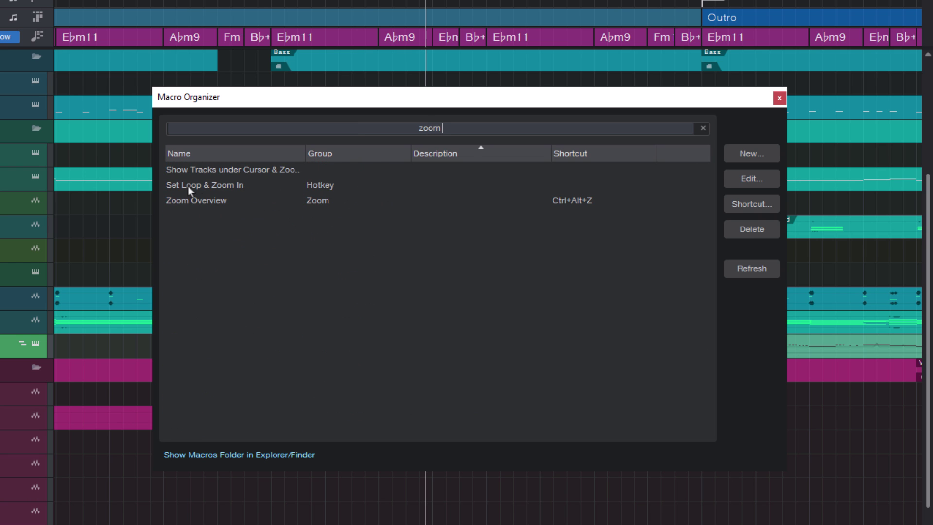
Try Shift+H then Shift+J as a shortcut for Set Loop & Zoom In, then cancel
{"action": "left_click", "coordinate": [188, 185]}
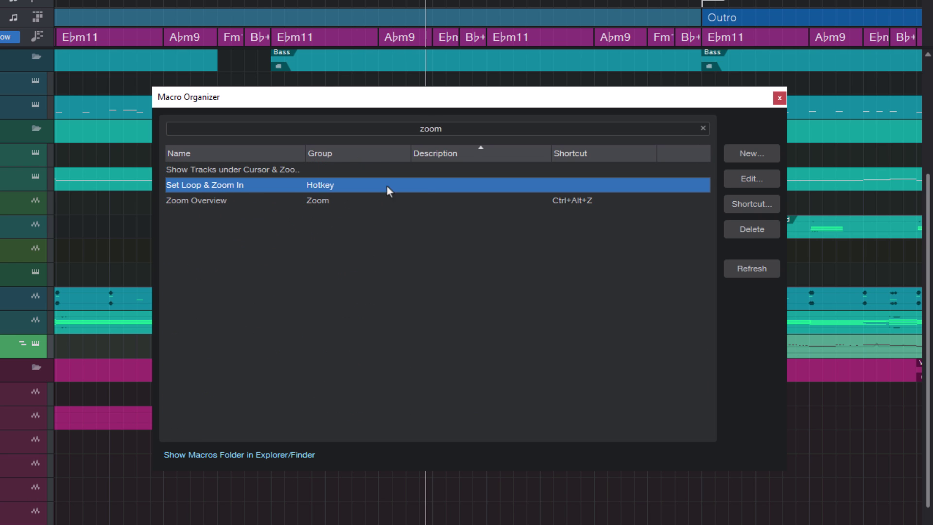
{"action": "left_click", "coordinate": [748, 204]}
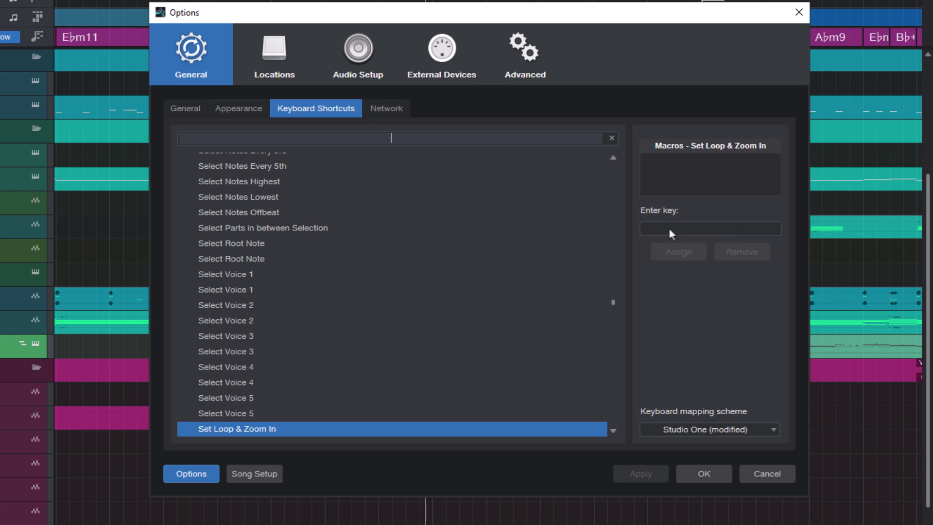
{"action": "left_click", "coordinate": [669, 229]}
{"action": "key", "text": "shift+h"}
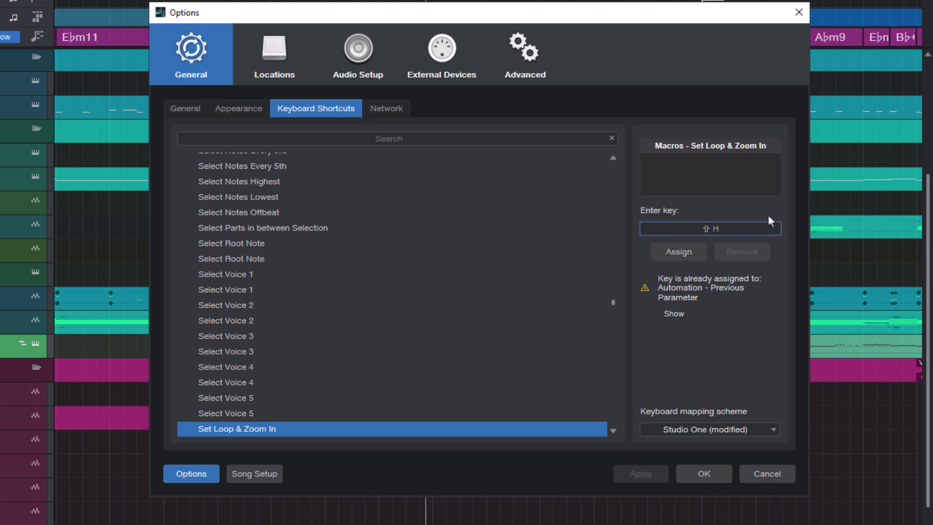
{"action": "key", "text": "shift+j"}
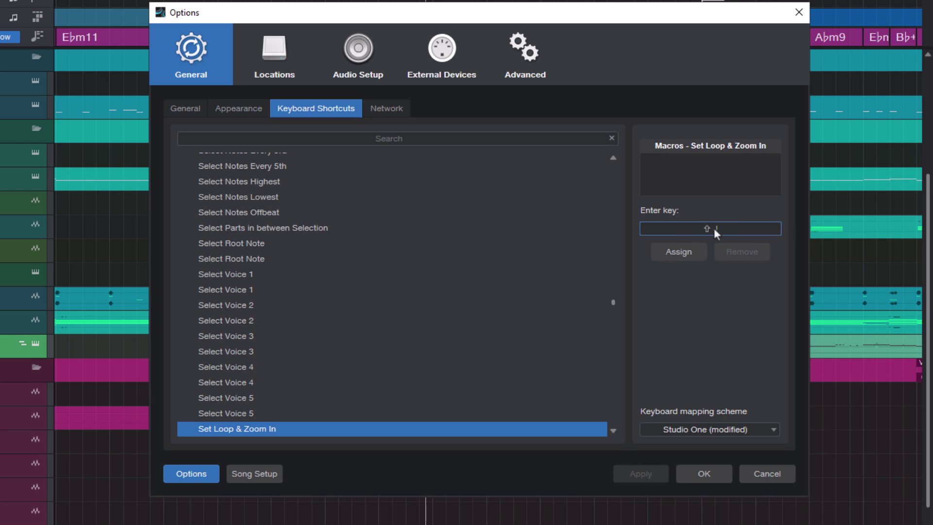
{"action": "left_click", "coordinate": [765, 474]}
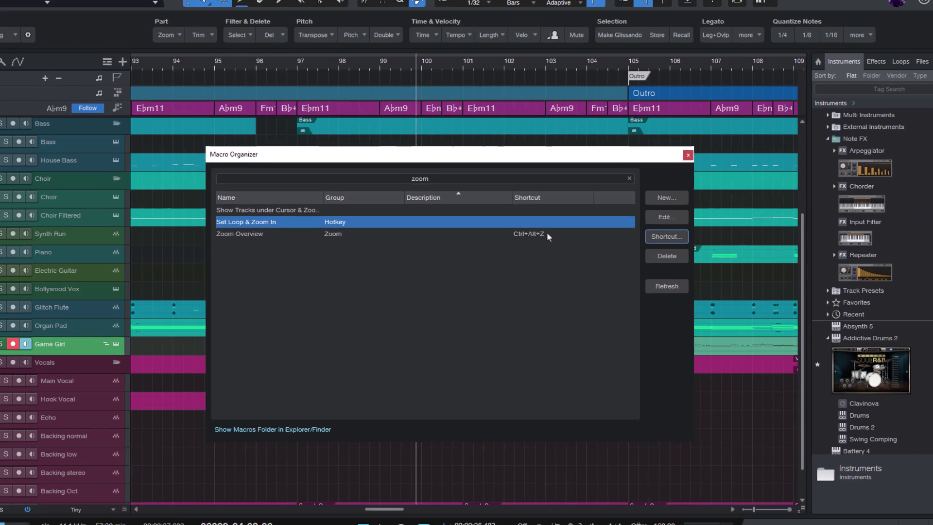
Close the Macro Organizer and toggle track heights with Shift+Z until all 25 tracks fit
{"action": "key", "text": "Escape"}
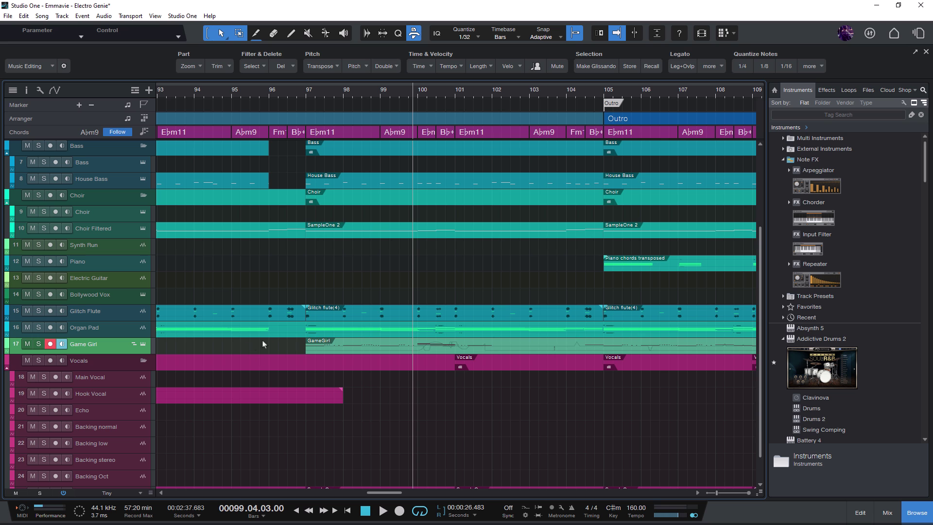
{"action": "key", "text": "shift+z"}
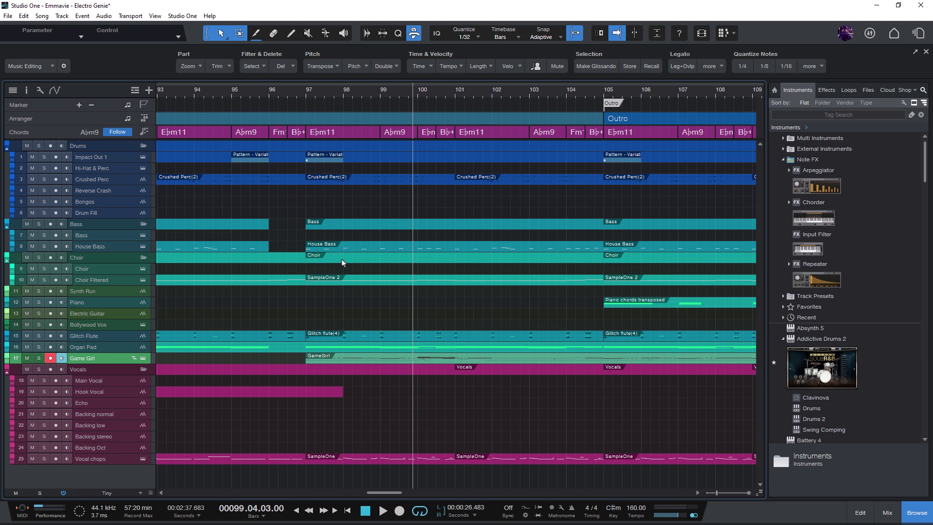
{"action": "key", "text": "shift+z"}
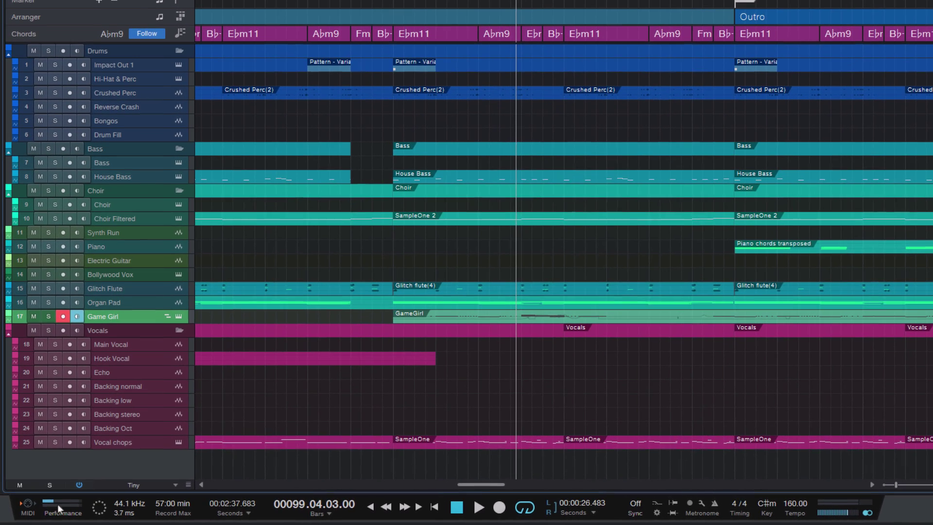
Set Dropout Protection to Off in the Performance Monitor, then close the monitor
{"action": "left_click", "coordinate": [51, 501]}
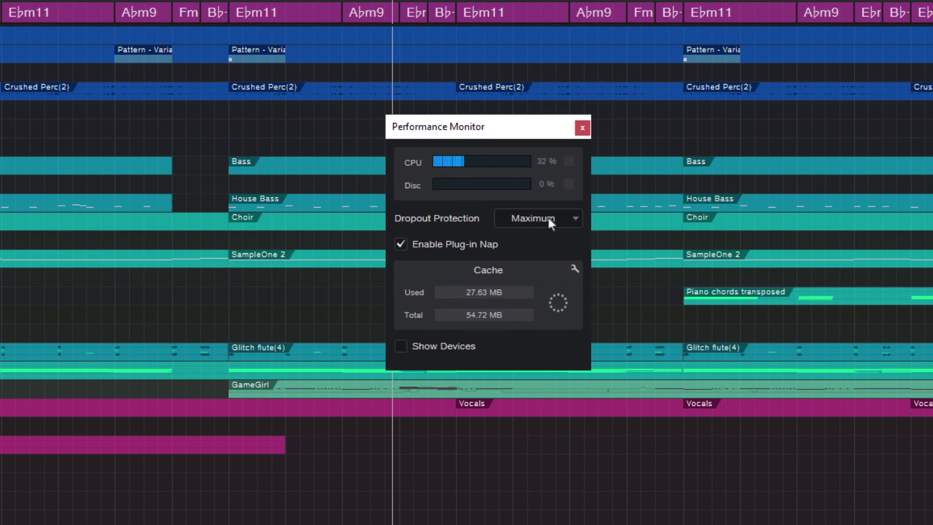
{"action": "left_click", "coordinate": [530, 215]}
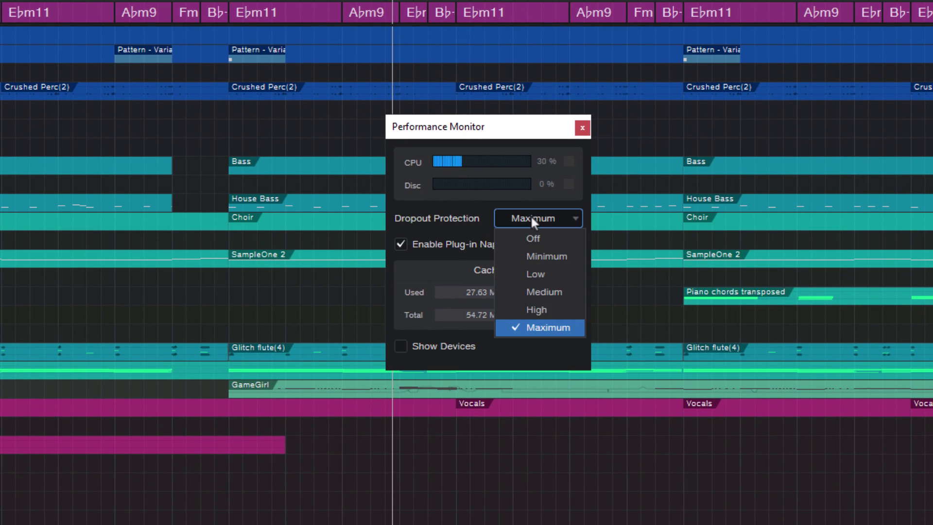
{"action": "left_click", "coordinate": [536, 239]}
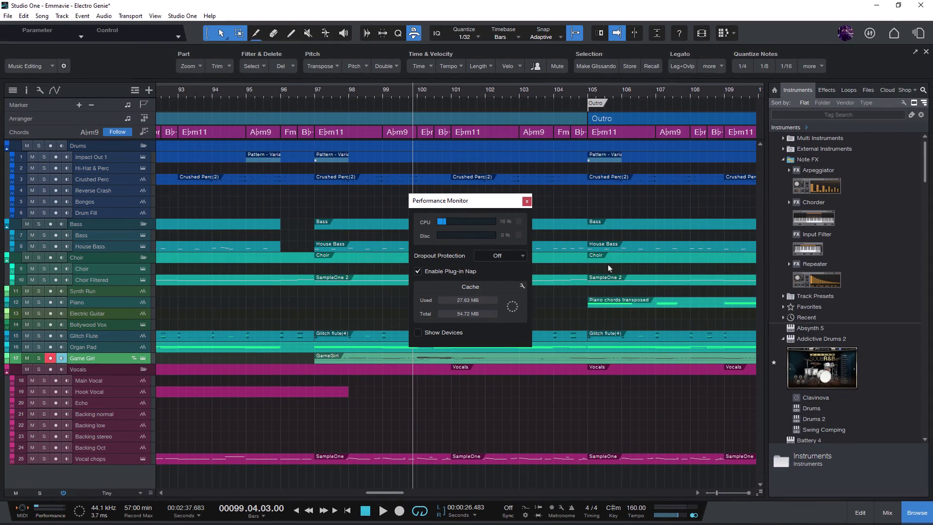
{"action": "left_click", "coordinate": [527, 201]}
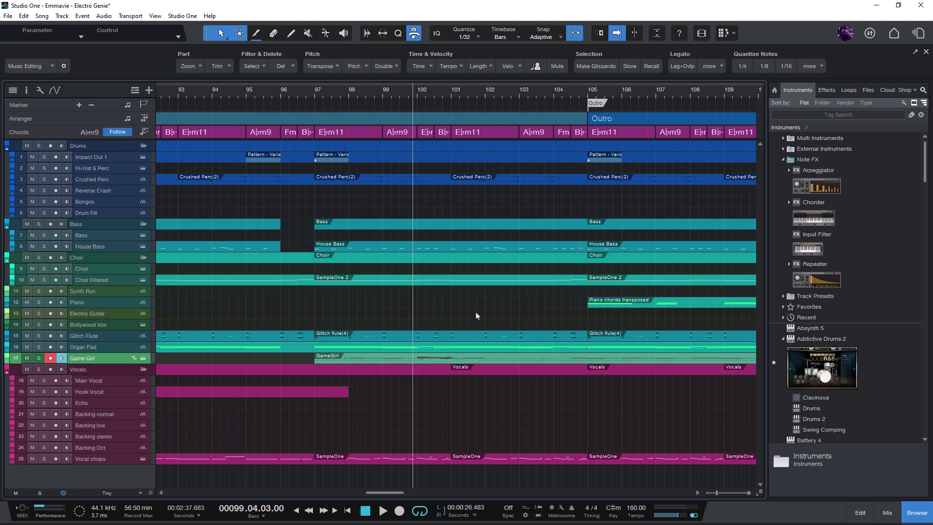